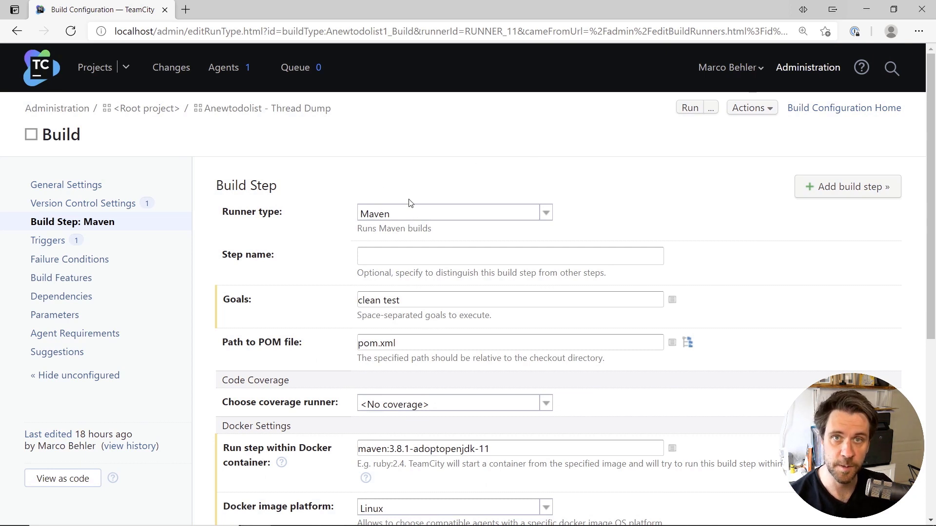
scroll(436, 202, down, 1)
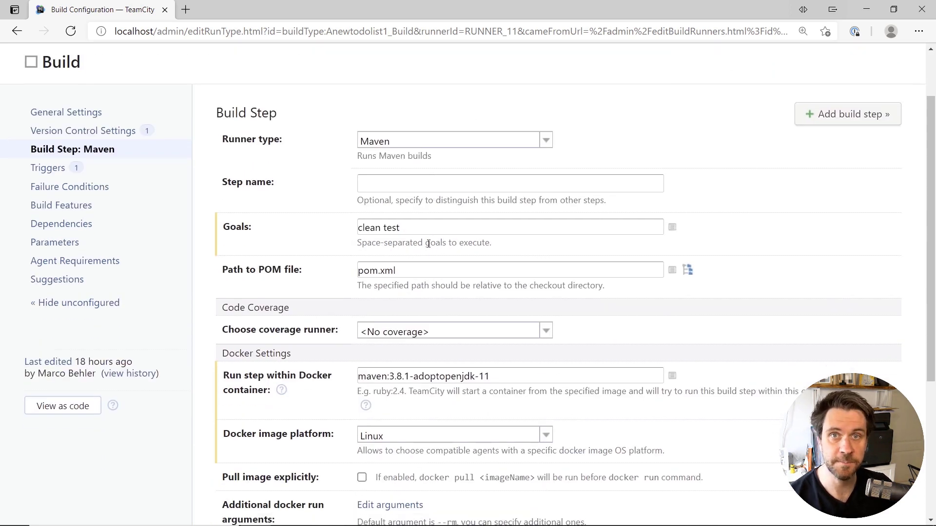
scroll(339, 227, down, 1)
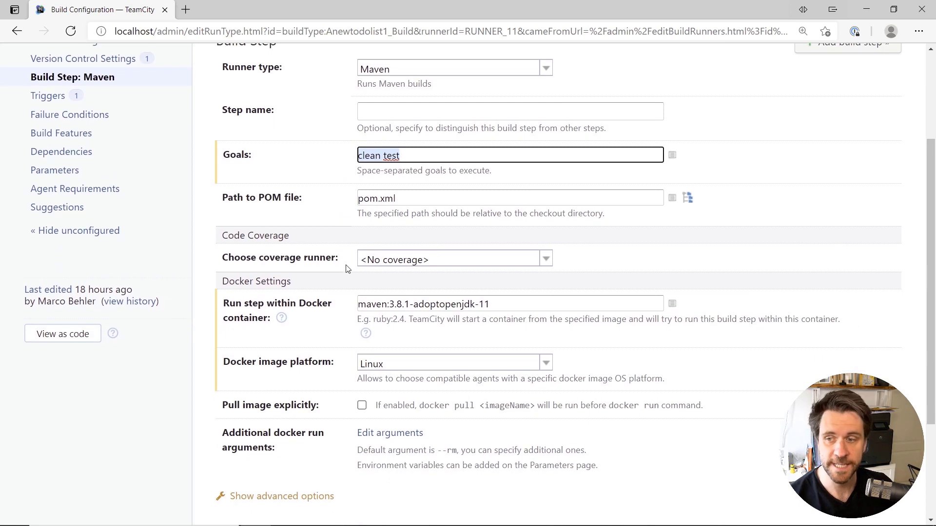
scroll(347, 270, down, 1)
- Check the step's maven:3.8.1-adoptopenjdk-11 container, then start a new build run
click(381, 233)
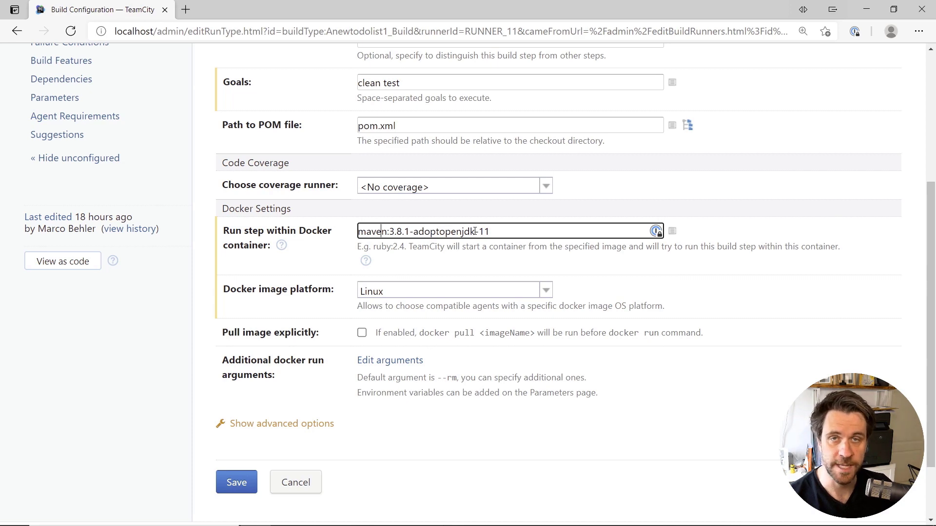
scroll(479, 231, up, 3)
click(690, 108)
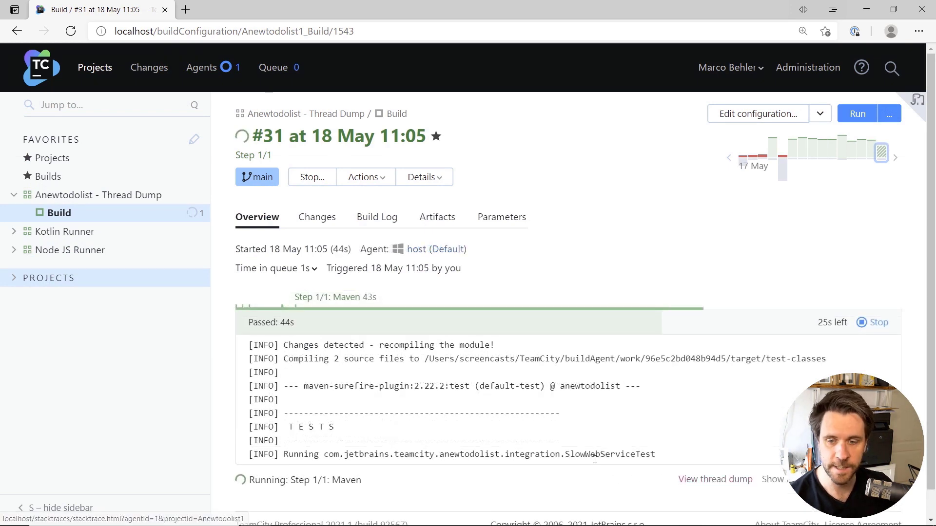
- Open build #31's thread dump for Java process 82da:73 in the Docker container
click(724, 486)
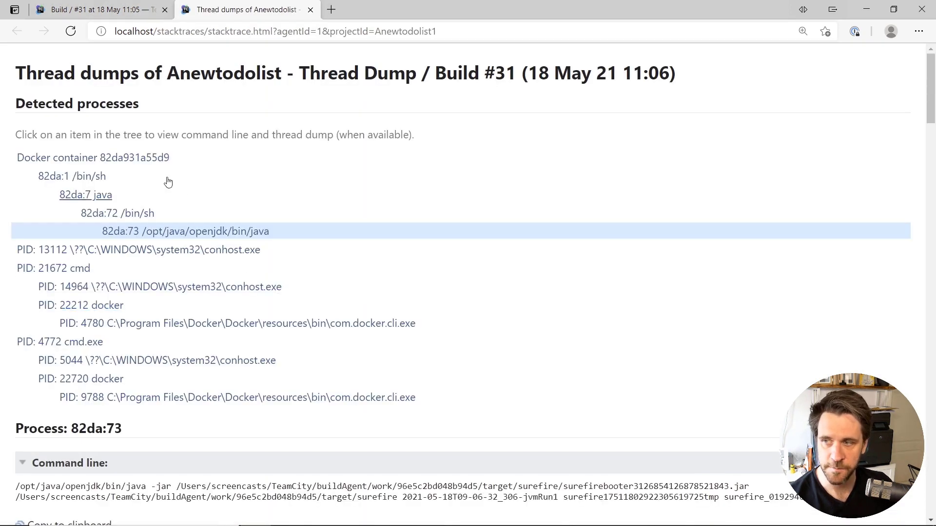
click(149, 159)
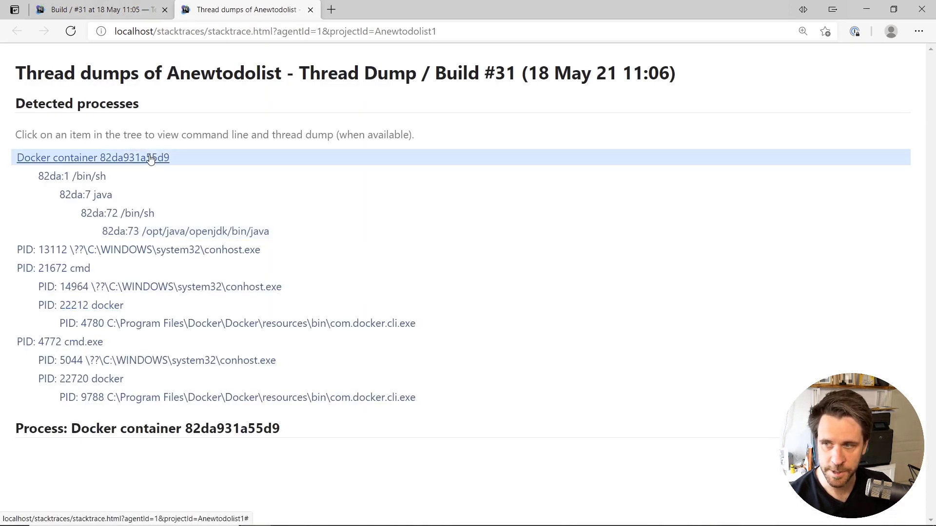
click(191, 234)
scroll(193, 246, down, 2)
scroll(192, 245, down, 2)
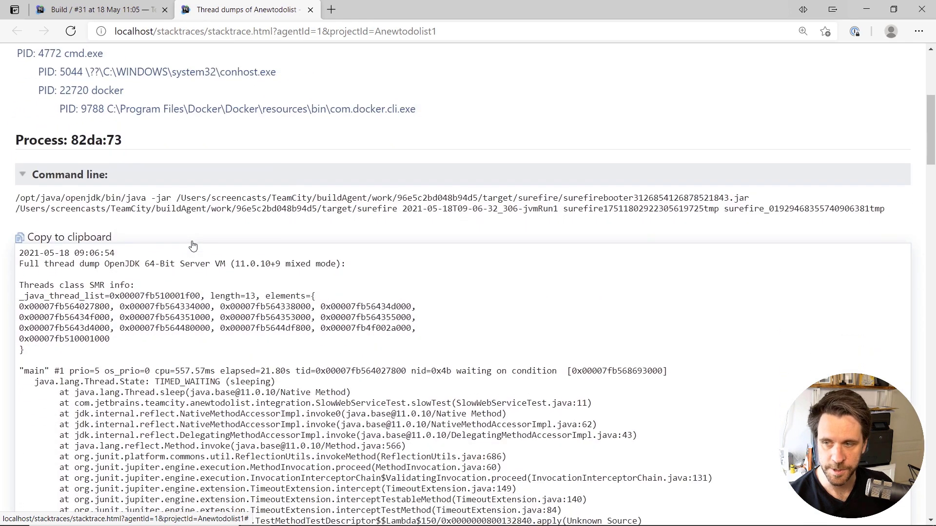
scroll(193, 246, down, 2)
scroll(192, 239, down, 1)
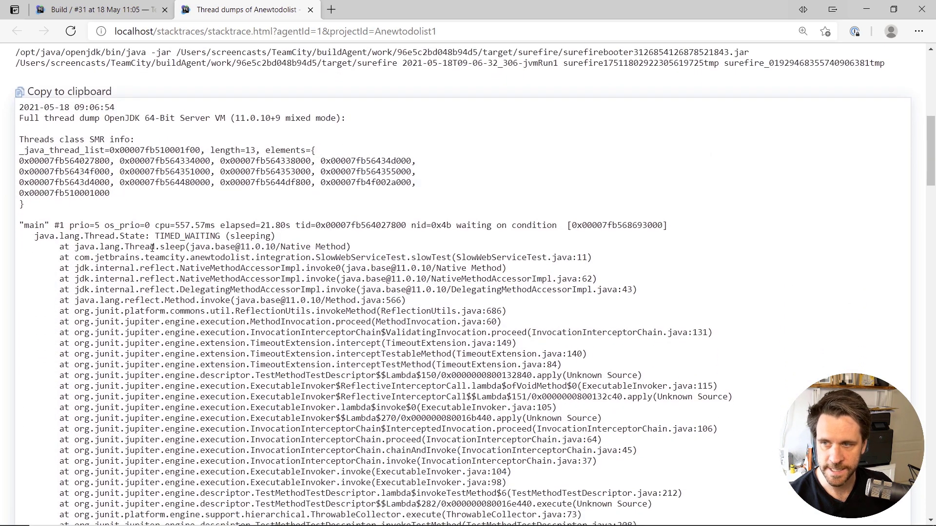
- Select the main thread's 'Thread.State: TIMED_WAITING' through the SlowWebServiceTest.slowTest line
drag(219, 241, 341, 261)
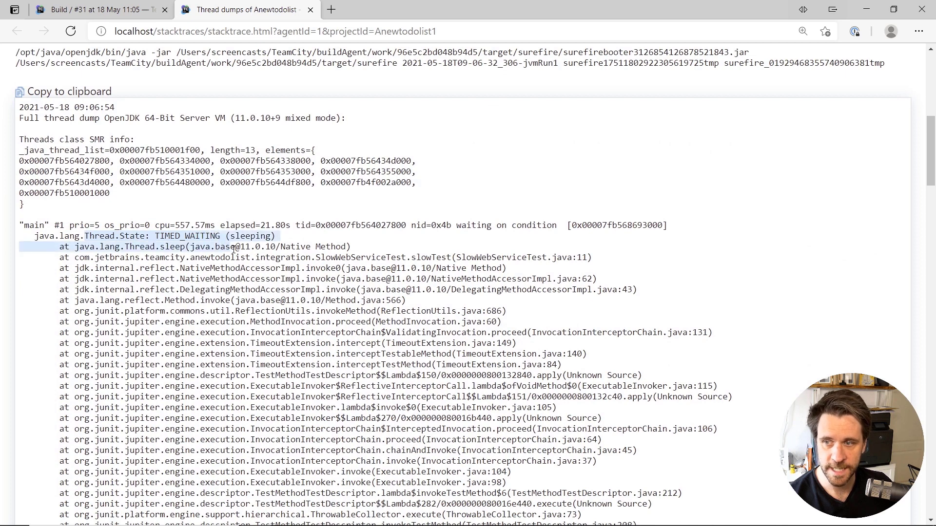